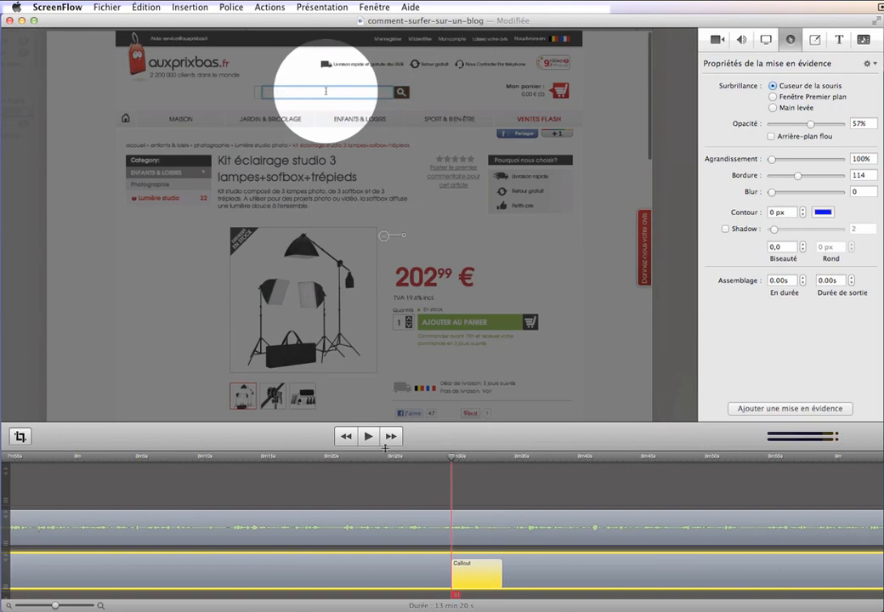
- Play back the cursor highlight callout and extend its end on the timeline to slightly before the 8m35s mark
left_click(369, 436)
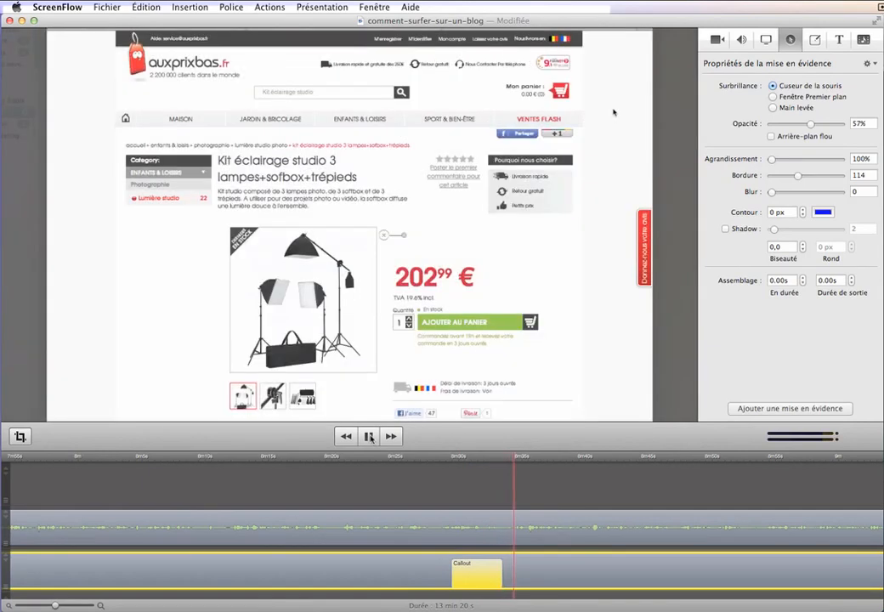
left_click(369, 436)
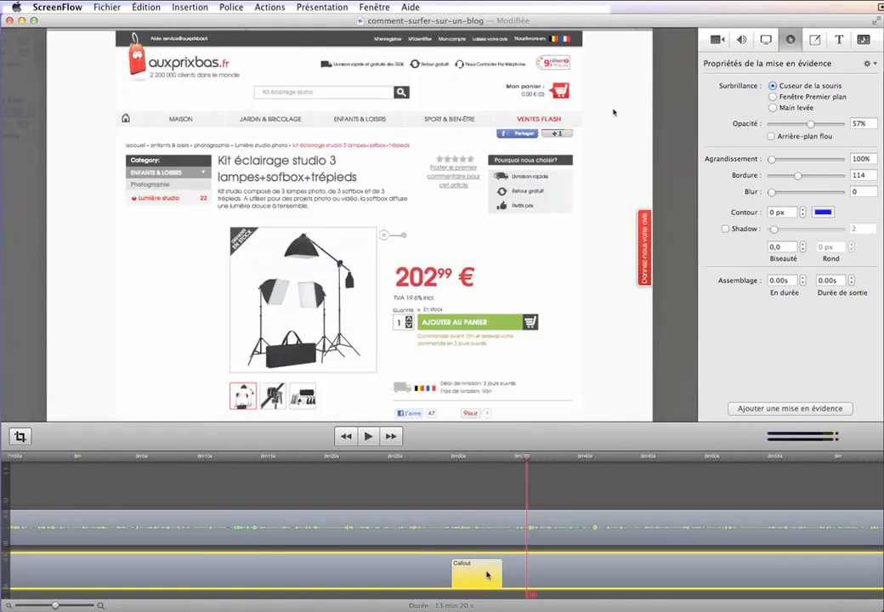
left_click_drag(500, 570, 513, 569)
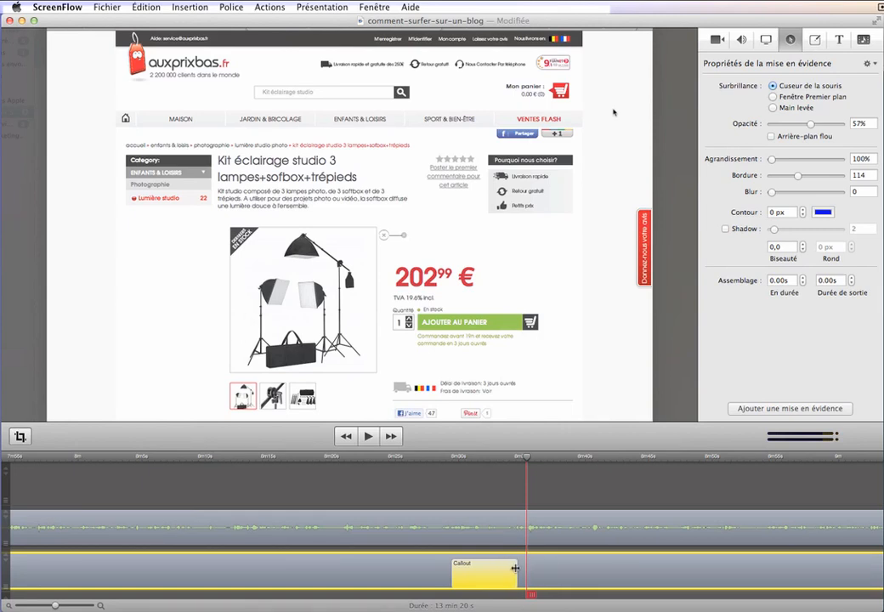
left_click(472, 457)
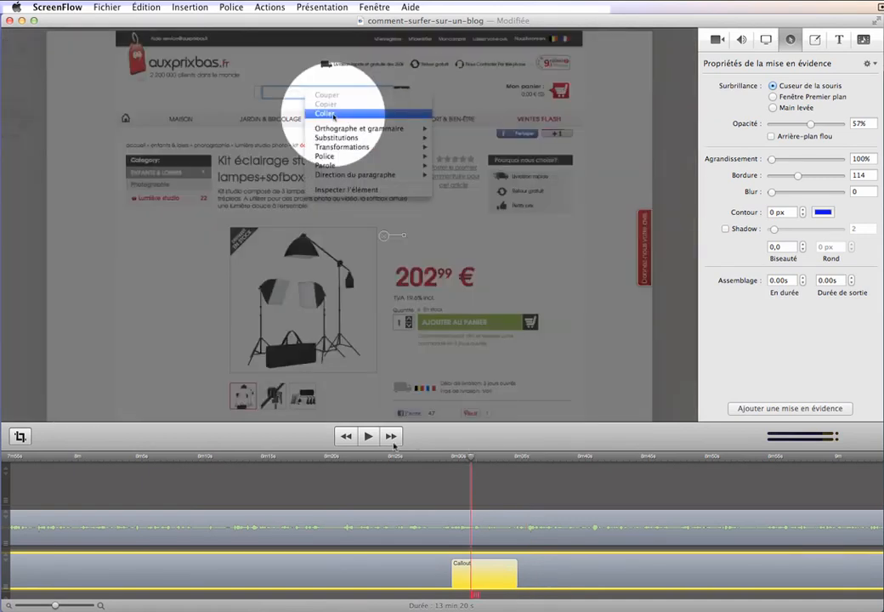
left_click(368, 436)
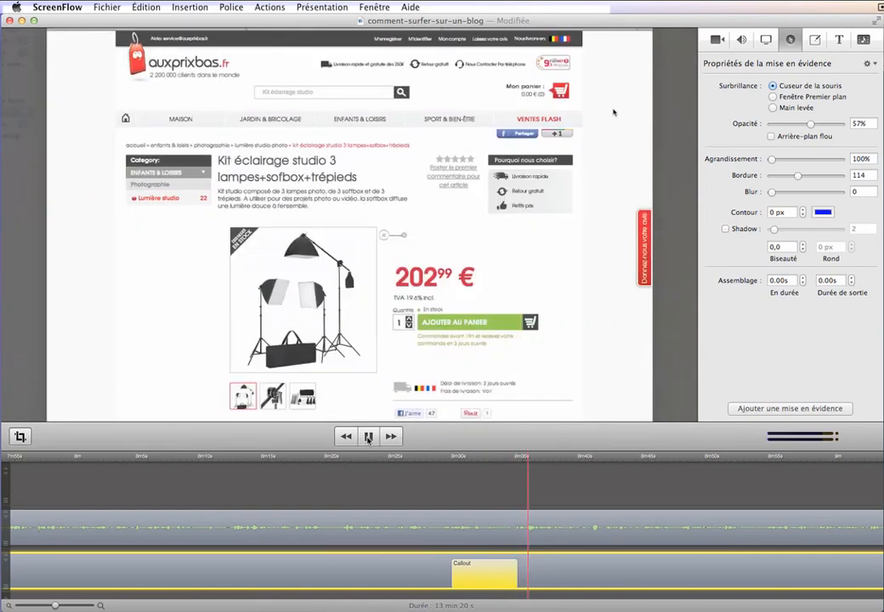
left_click(368, 436)
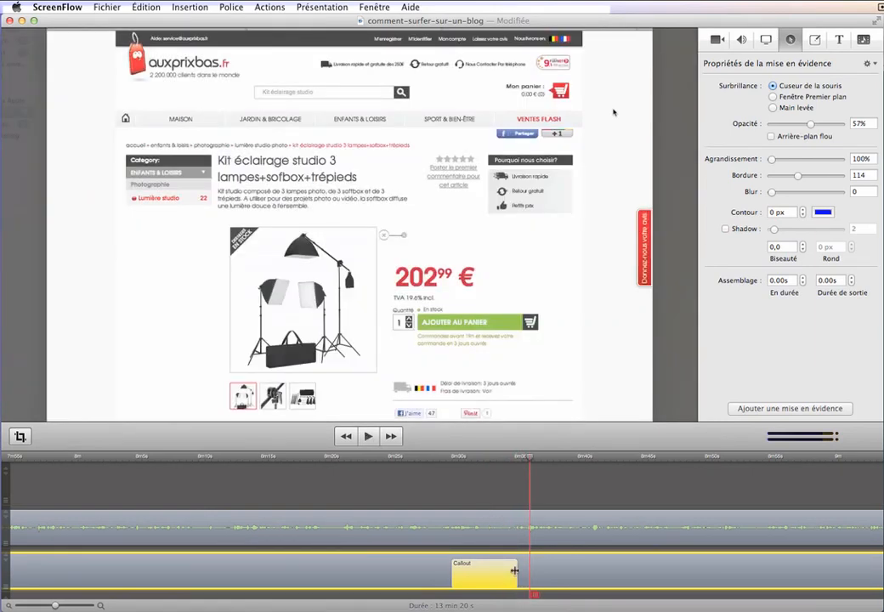
left_click_drag(514, 570, 508, 570)
- Set the callout's curve type to Atténuer en entrée and play back the effect
left_click(463, 457)
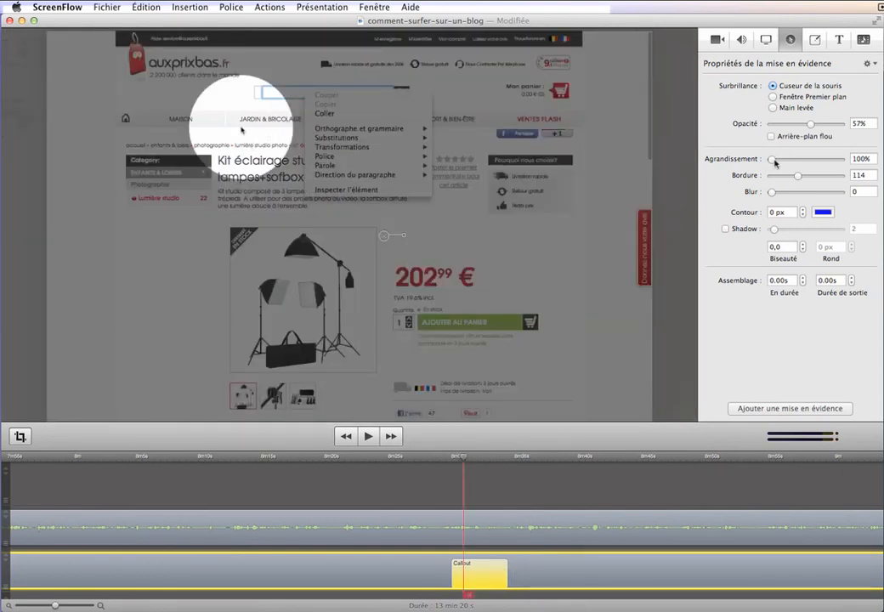
right_click(479, 579)
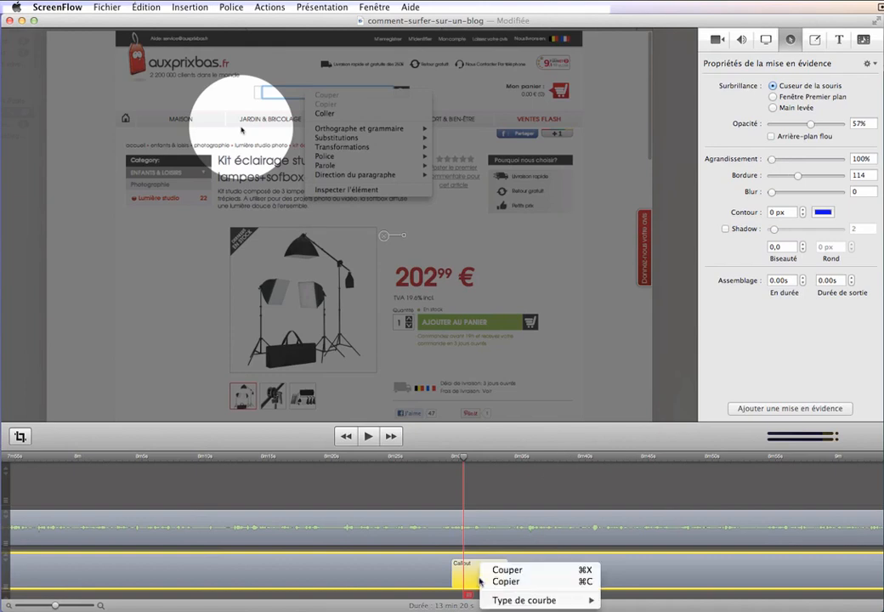
mouse_move(493, 600)
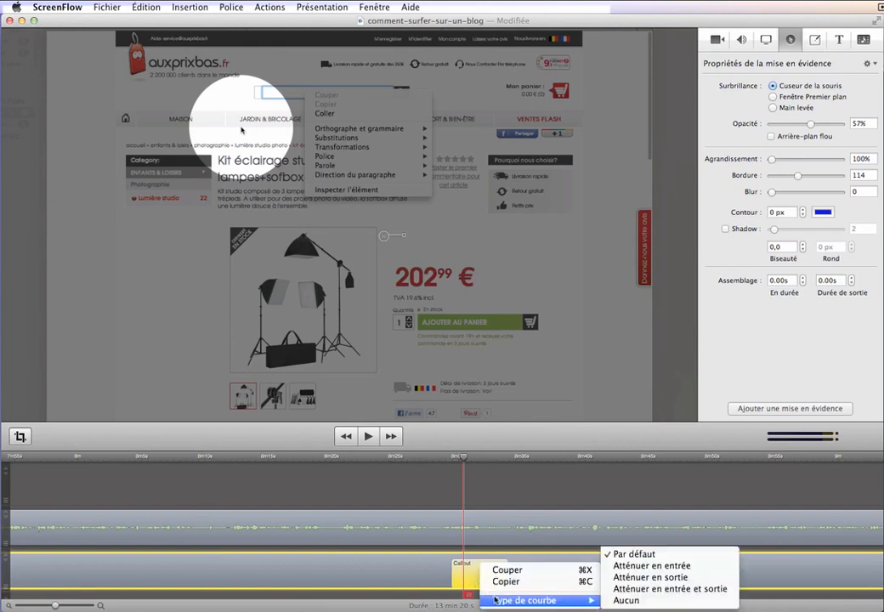
left_click(639, 567)
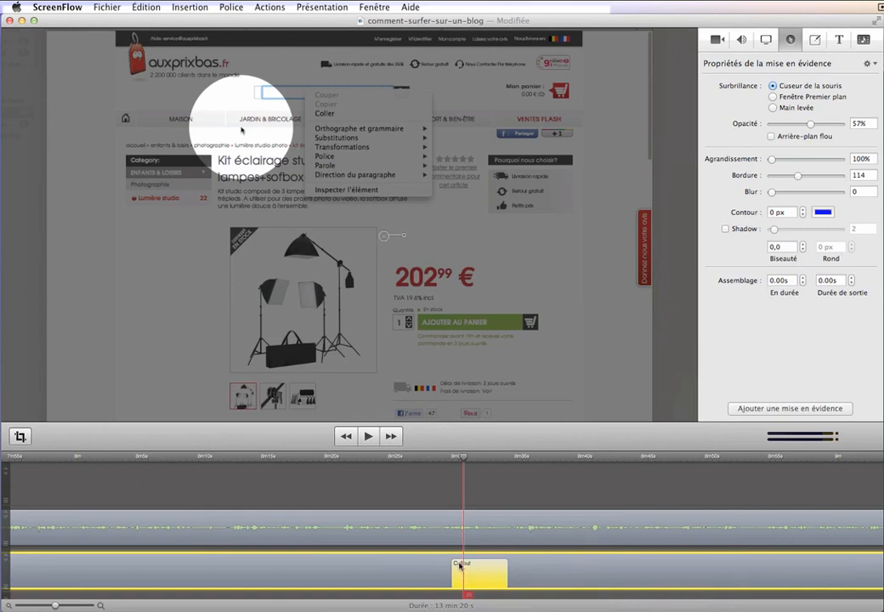
left_click(437, 456)
left_click(367, 435)
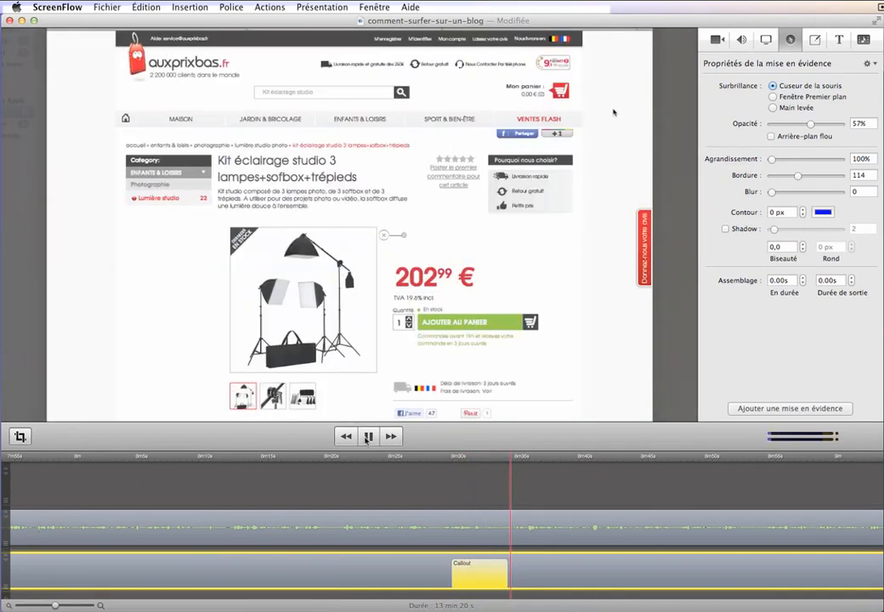
left_click(368, 436)
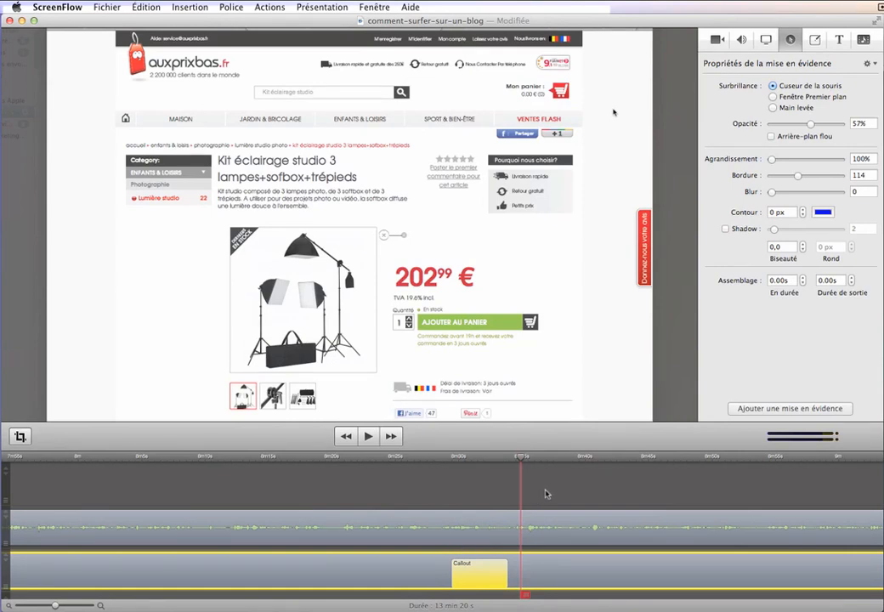
- Zoom the timeline out to show the whole project and fit the canvas to the window
scroll(546, 493, "left", 10)
left_click_drag(55, 605, 32, 606)
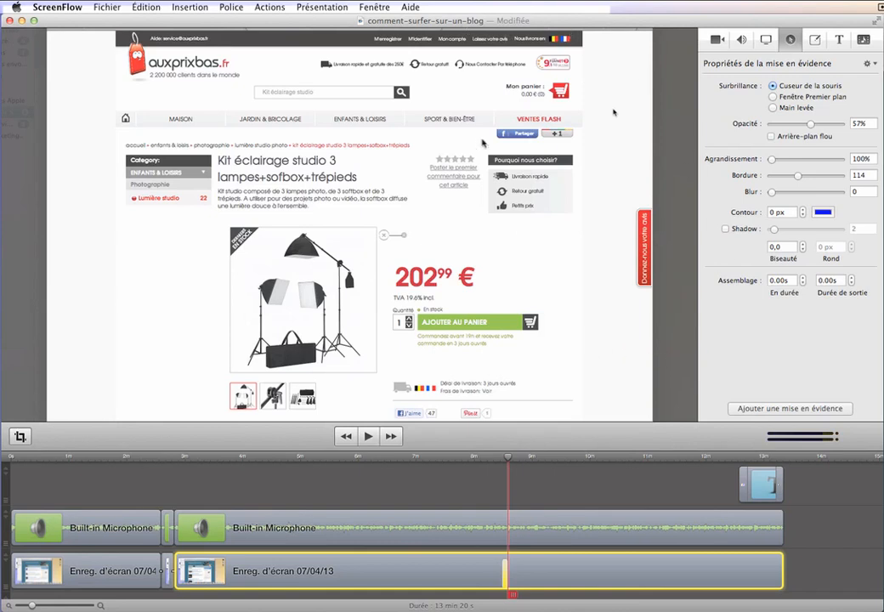
left_click(323, 7)
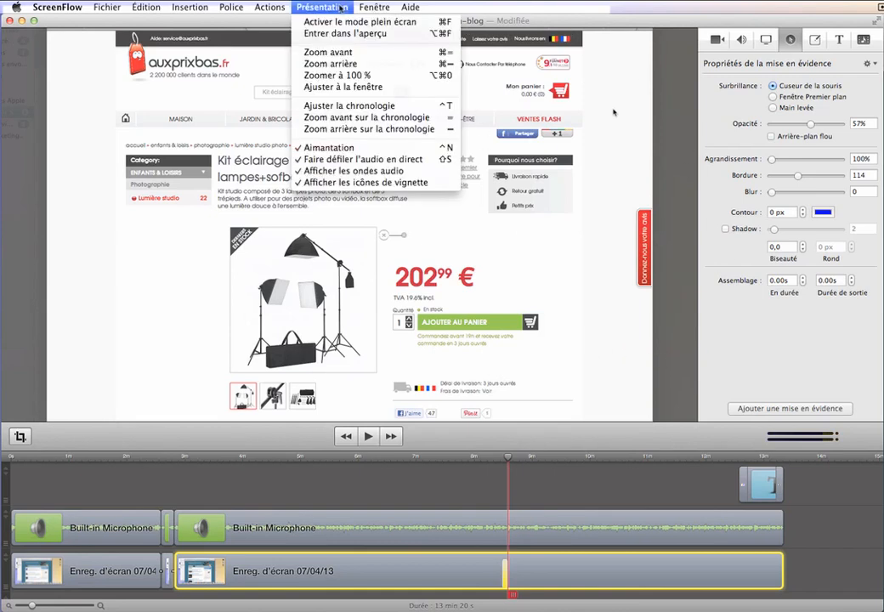
left_click(342, 86)
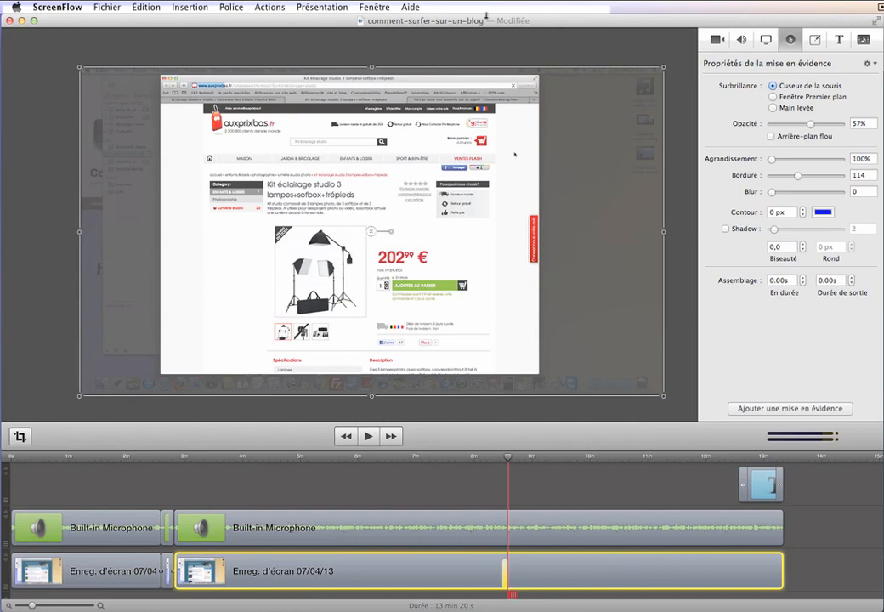
- Look over the help options, the selected clip's video properties and the media in the document
left_click(411, 8)
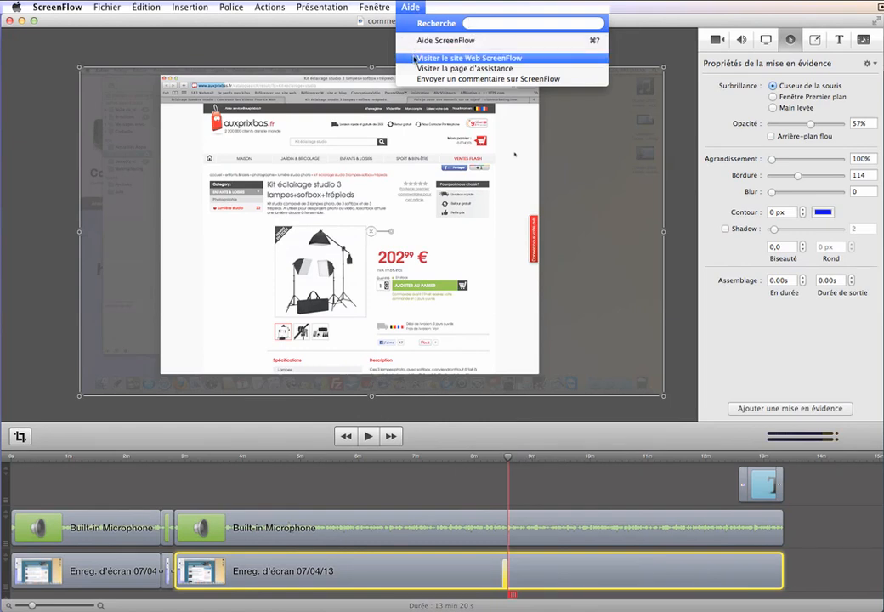
left_click(412, 8)
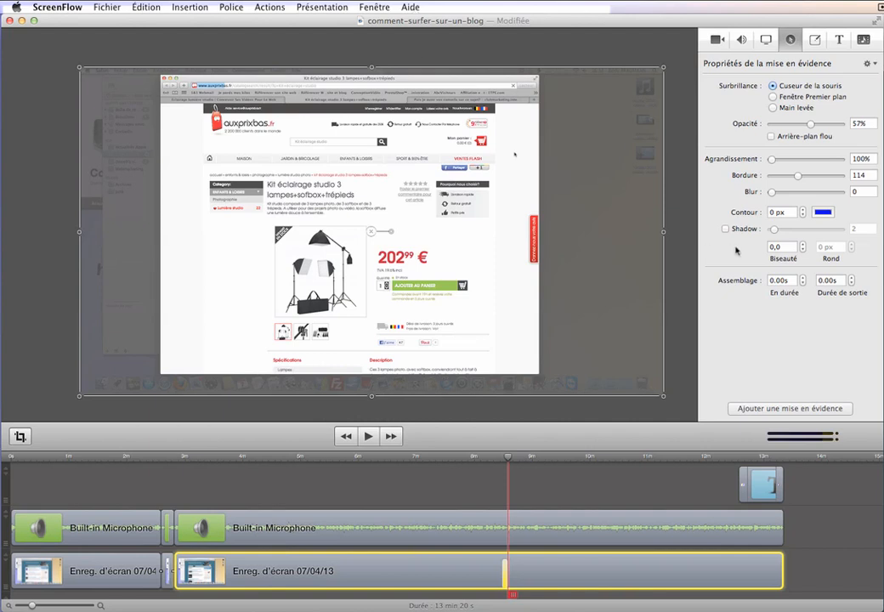
left_click(716, 40)
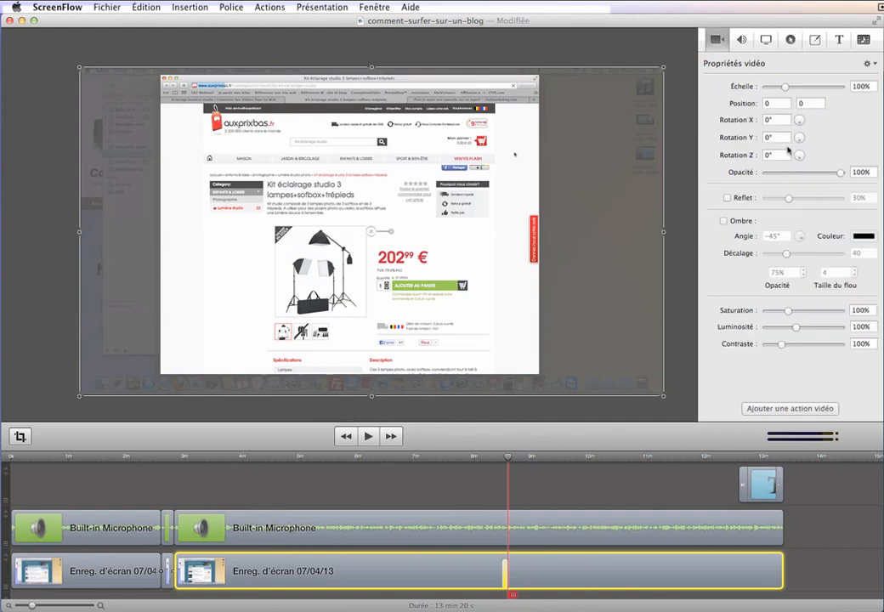
left_click(865, 40)
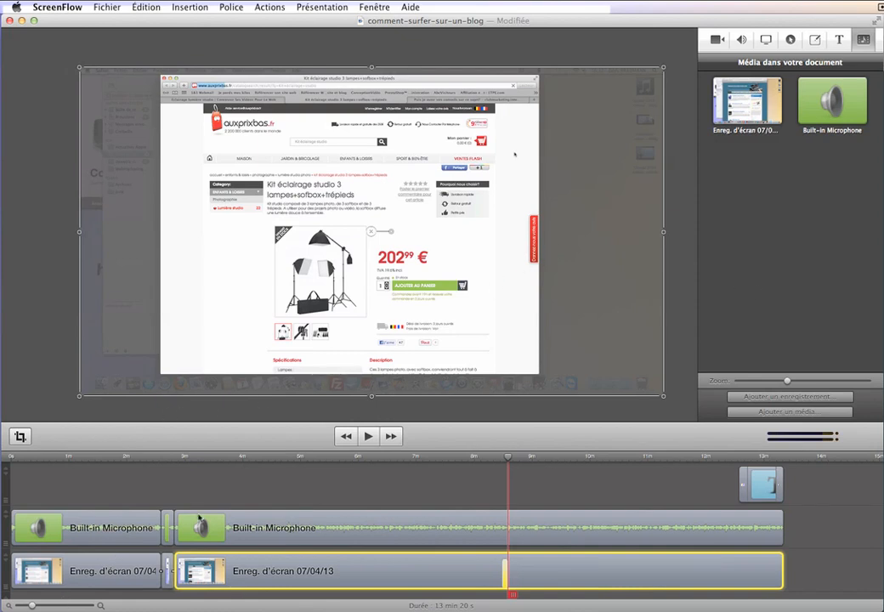
- Scrub through the recording to about the 9-minute mark and return the playhead to the start
left_click(12, 457)
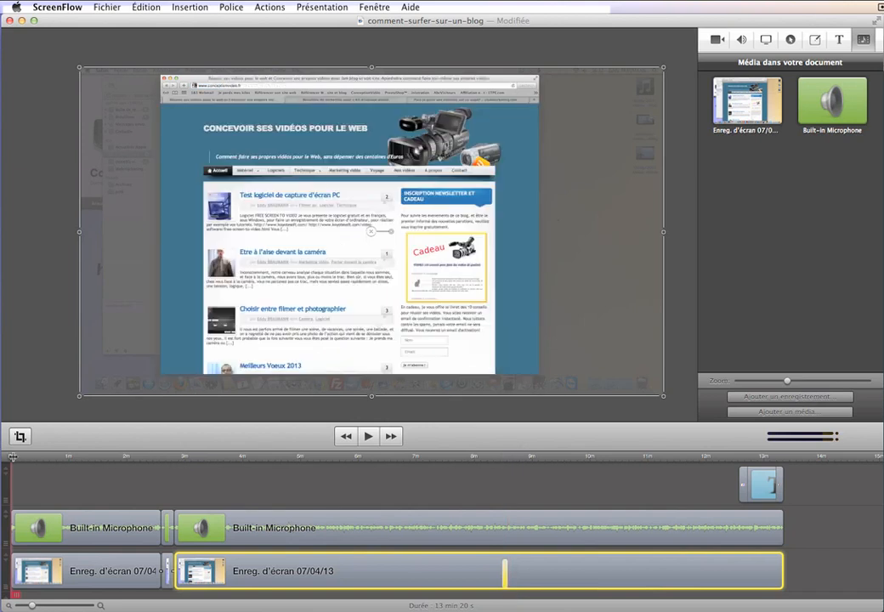
left_click(411, 458)
left_click_drag(411, 458, 535, 460)
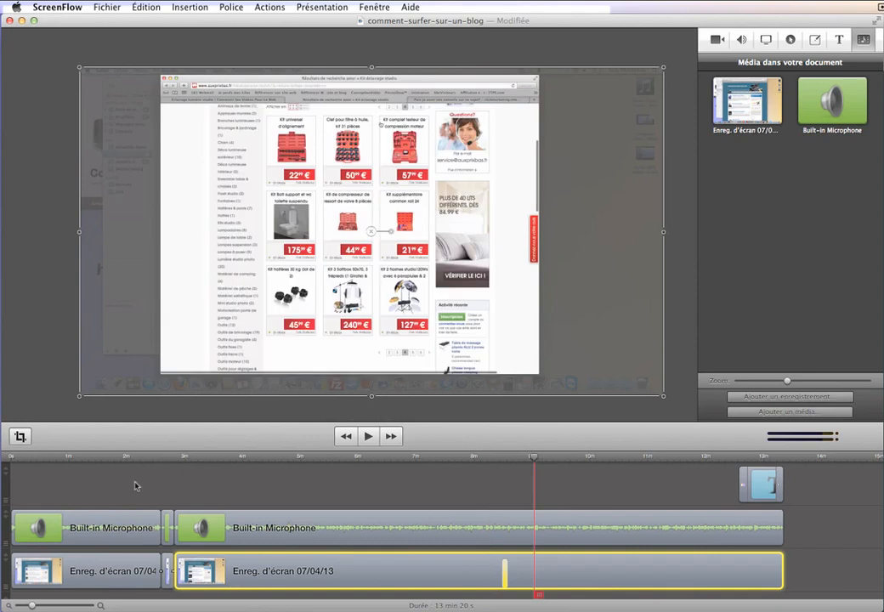
left_click(11, 455)
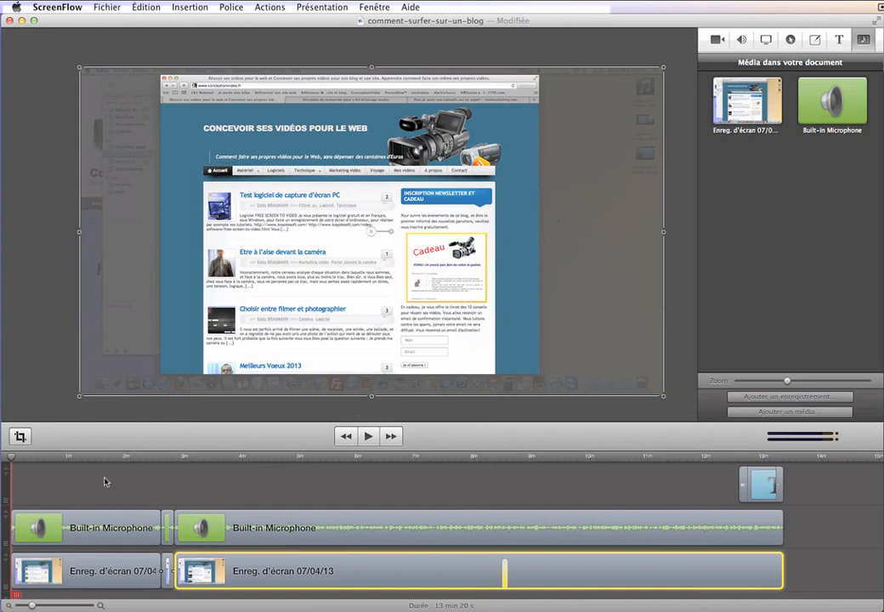
- Set up the video export with the preset Web 512 perso – High multipasse and a scale of 100%
left_click(106, 9)
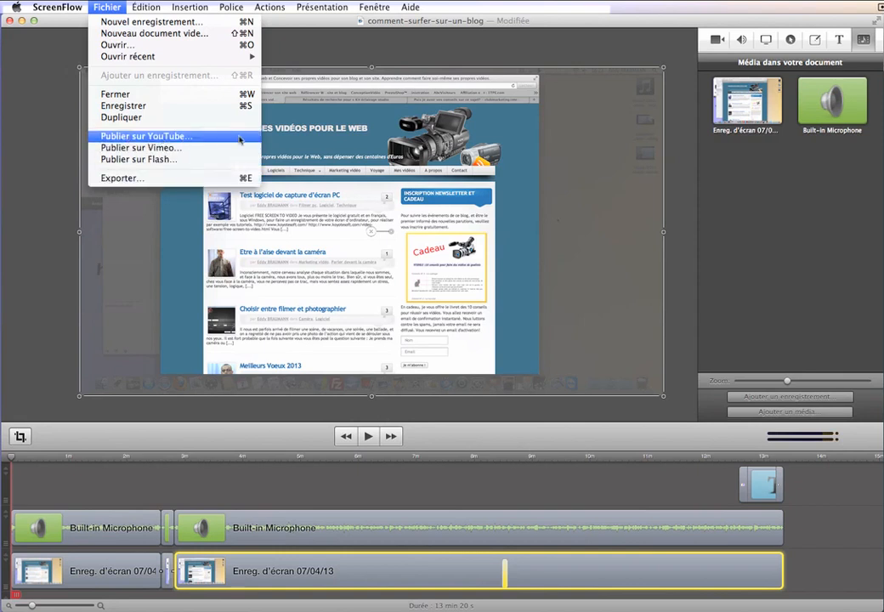
left_click(129, 180)
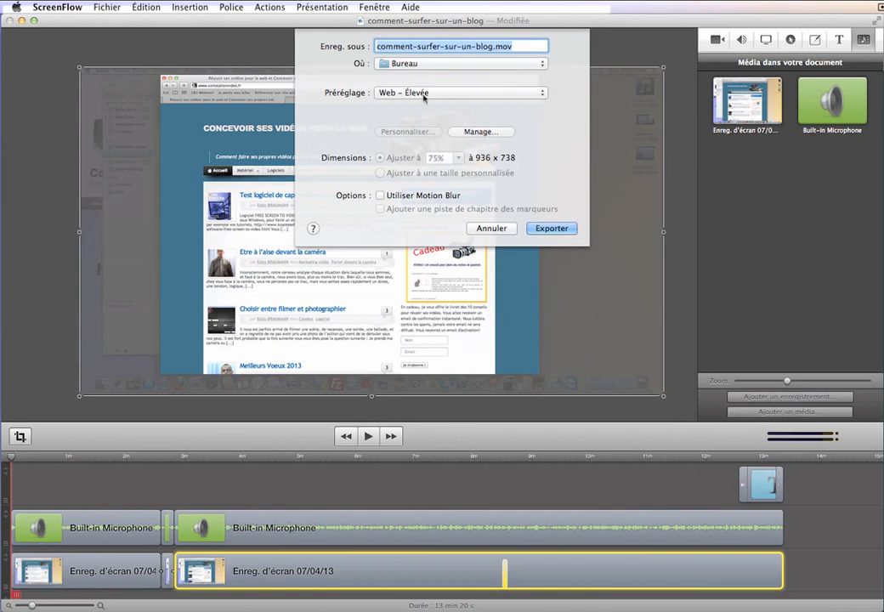
left_click(451, 94)
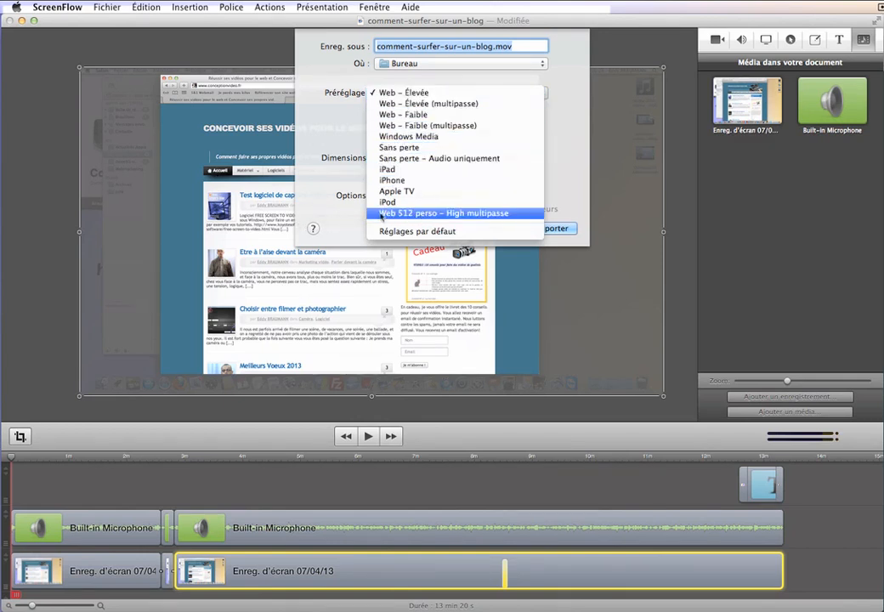
left_click(520, 214)
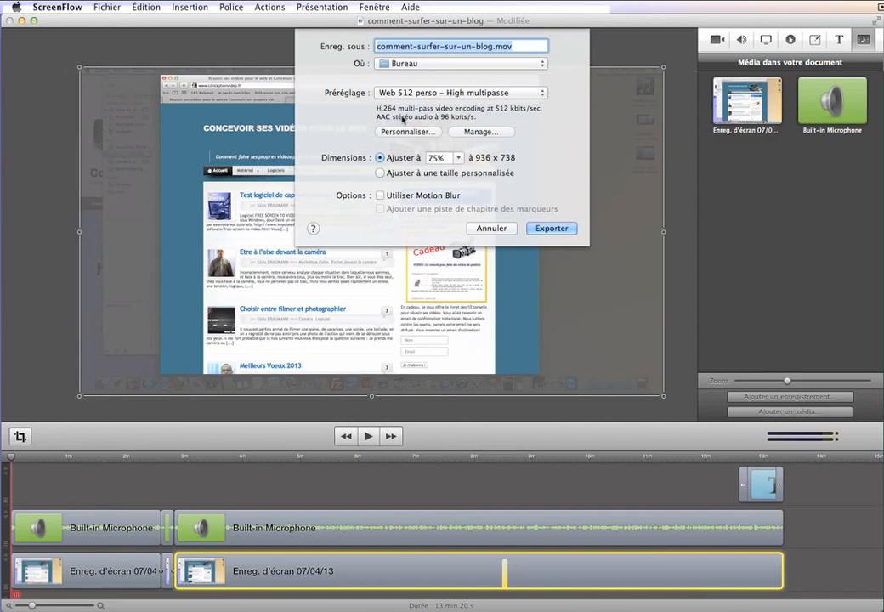
left_click(457, 159)
left_click(435, 170)
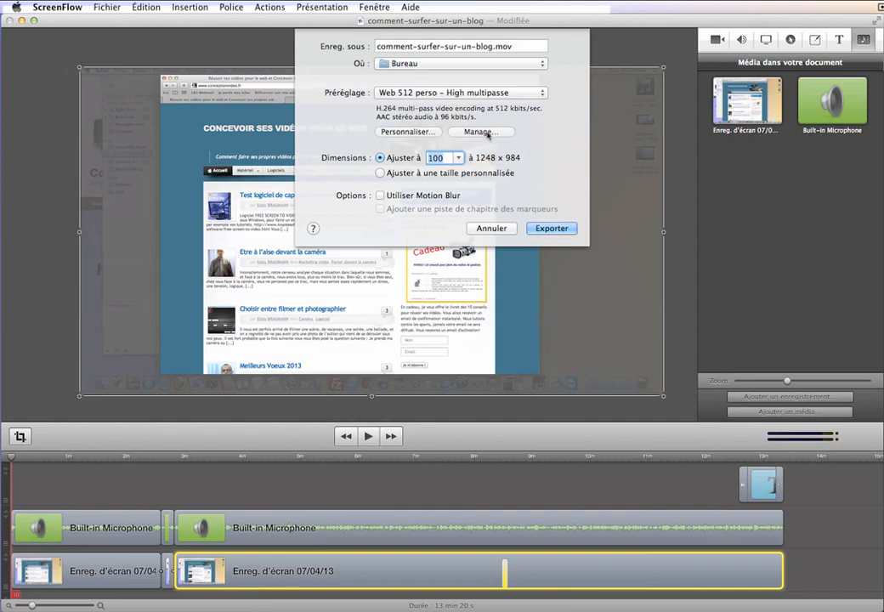
- Open the video compression settings of the custom preset Web 512 perso – High multipasse
left_click(485, 132)
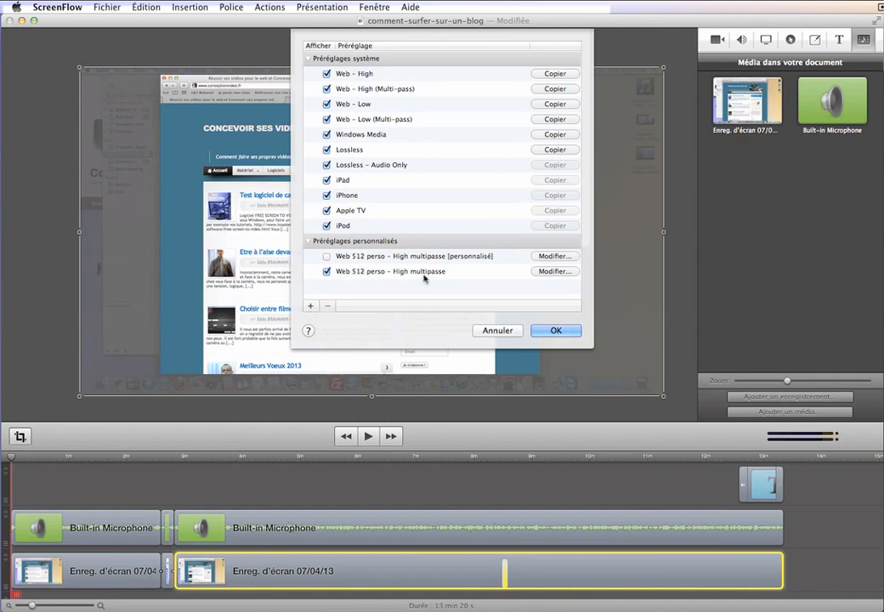
left_click(567, 272)
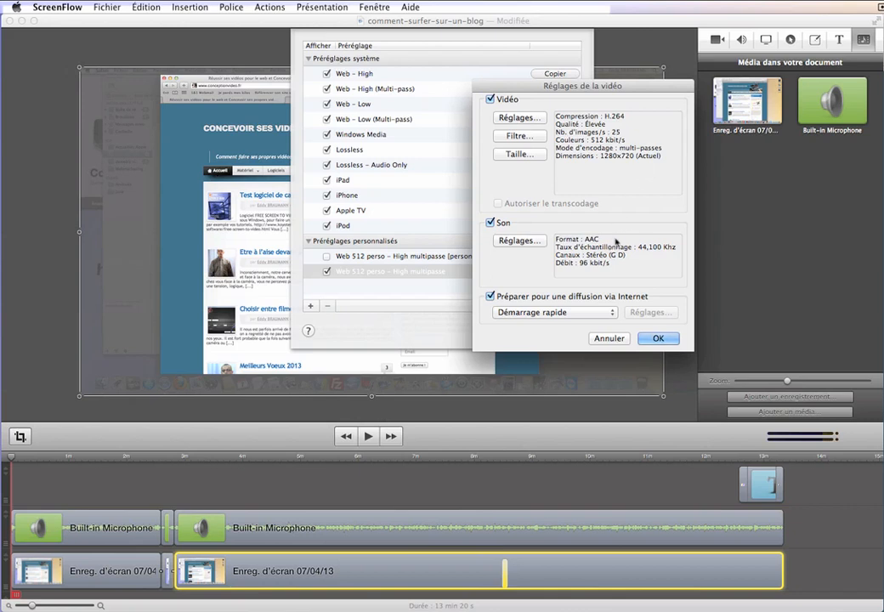
left_click(539, 119)
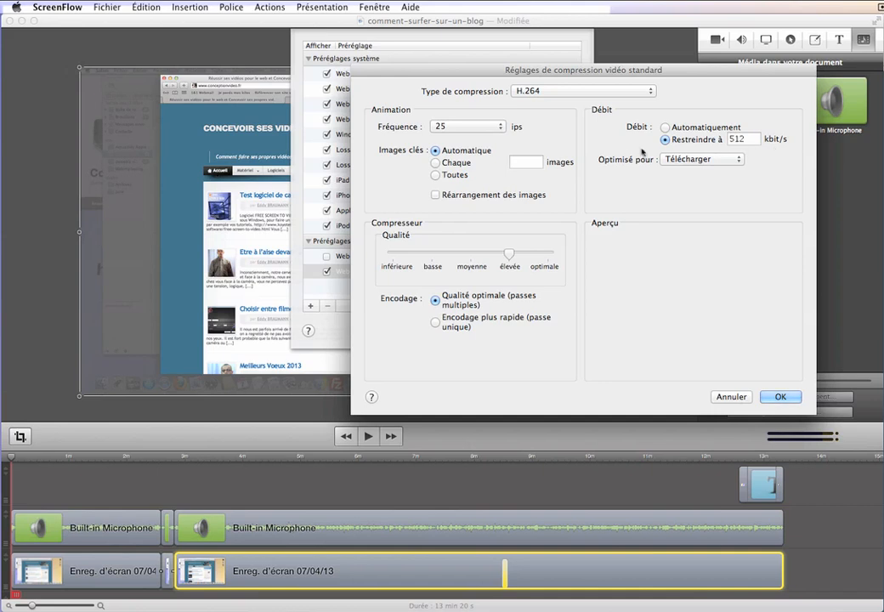
- Try optimising the bitrate for Diffusion, switch back to Télécharger and cancel the compression settings
left_click(730, 160)
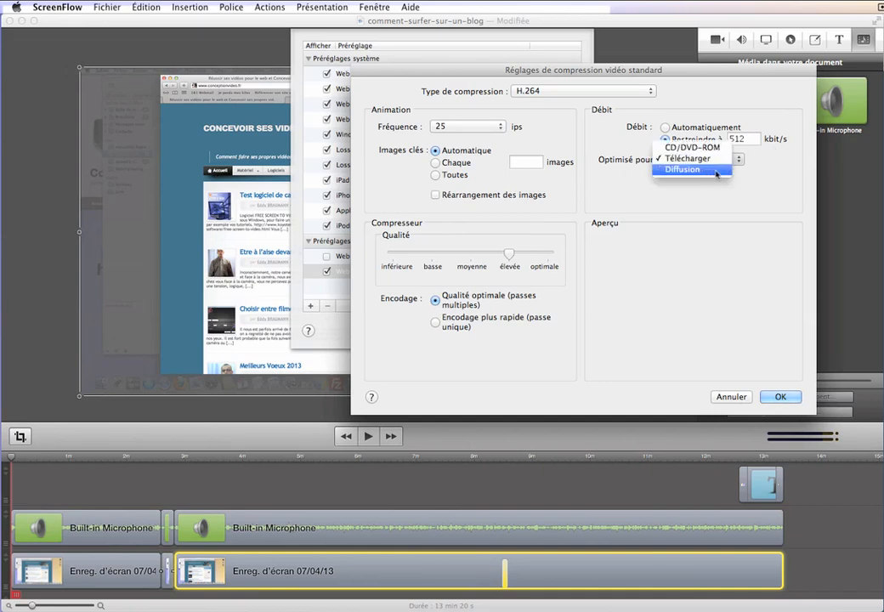
left_click(716, 170)
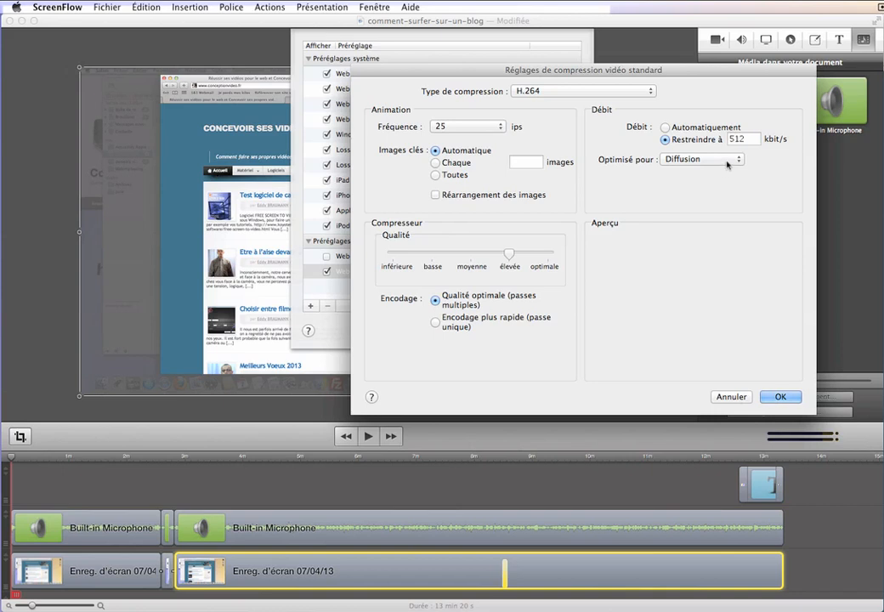
left_click(728, 161)
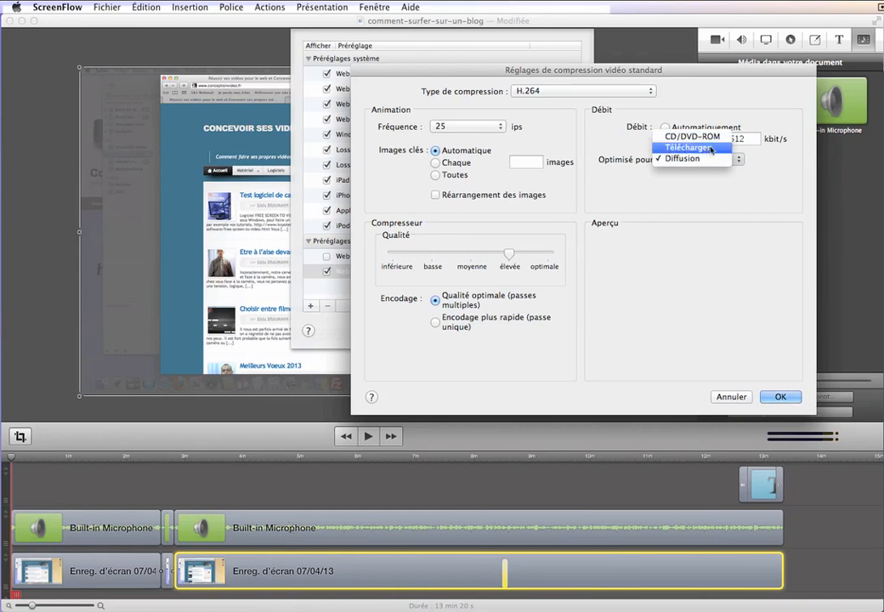
left_click(711, 149)
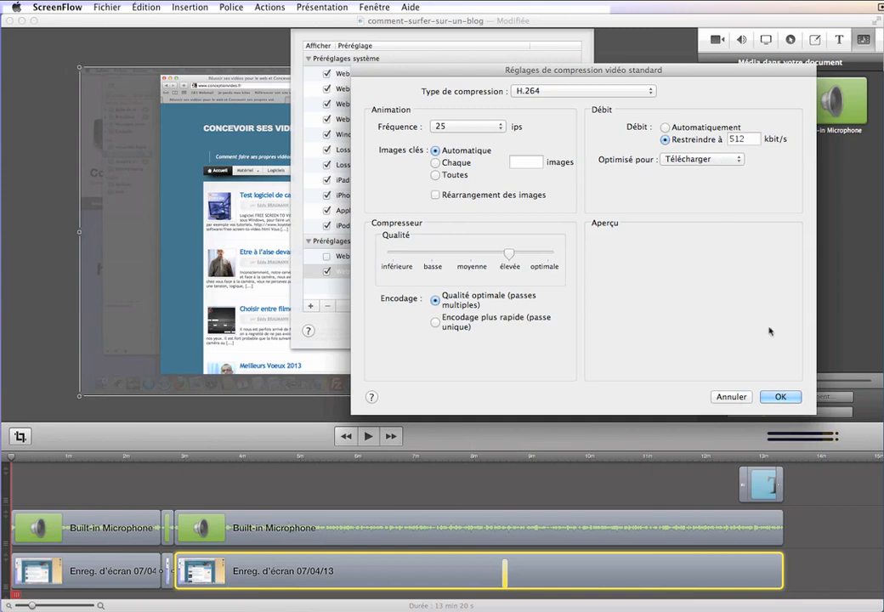
left_click(731, 396)
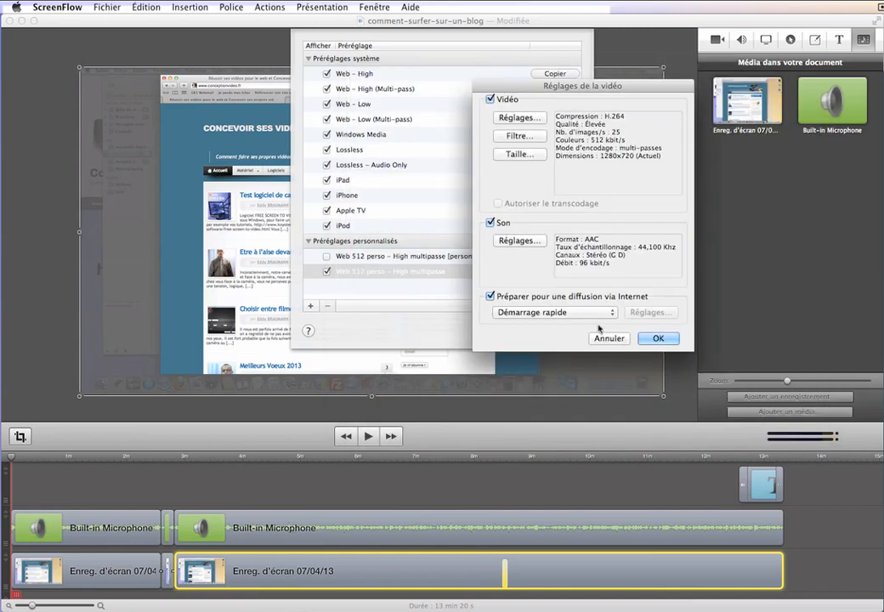
- Set the AAC target bitrate of the custom preset Web 512 perso – High multipasse to 128 kbit/s and save the preset changes
left_click(518, 241)
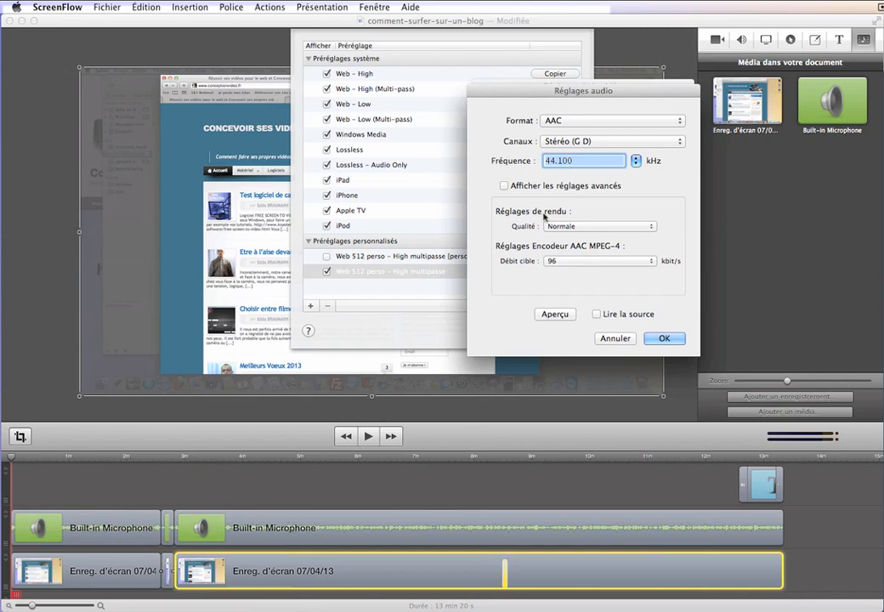
left_click(577, 123)
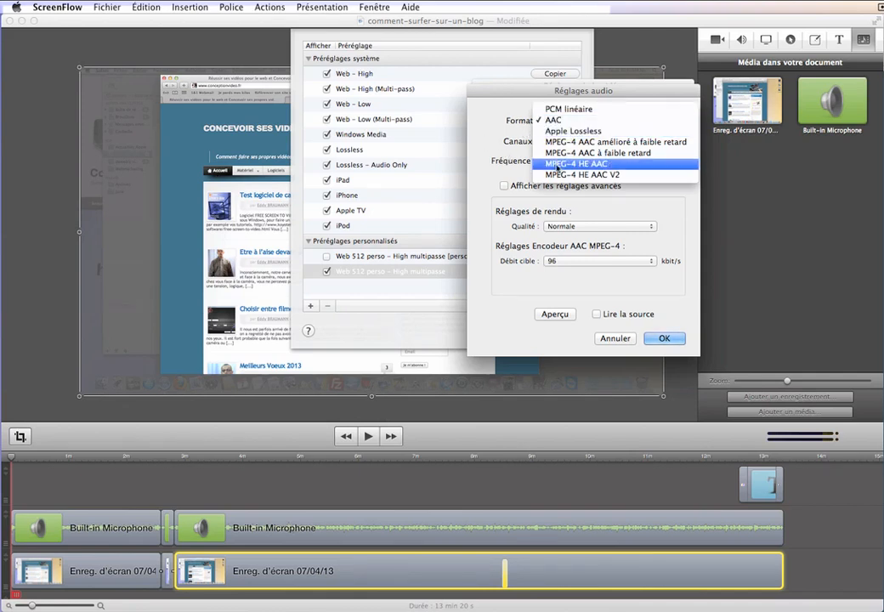
left_click(498, 128)
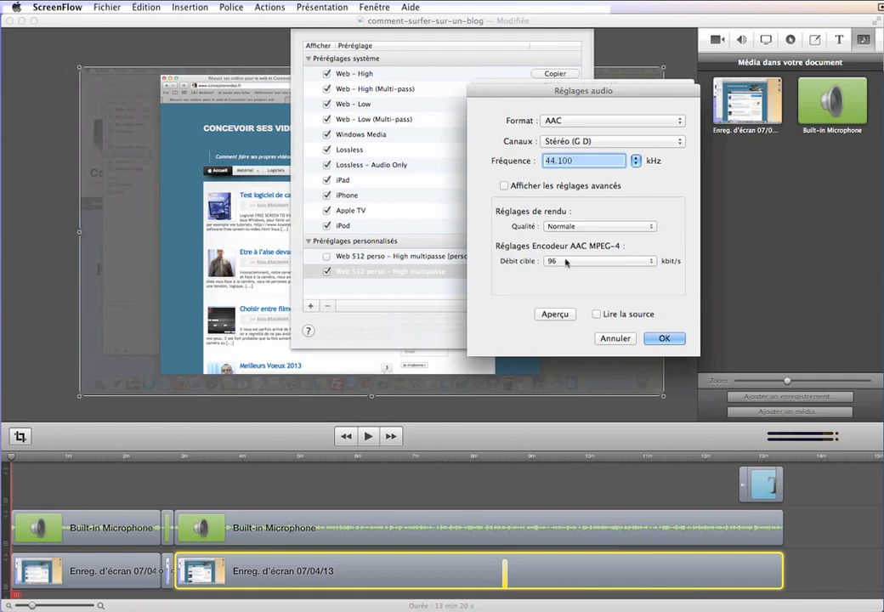
left_click(644, 263)
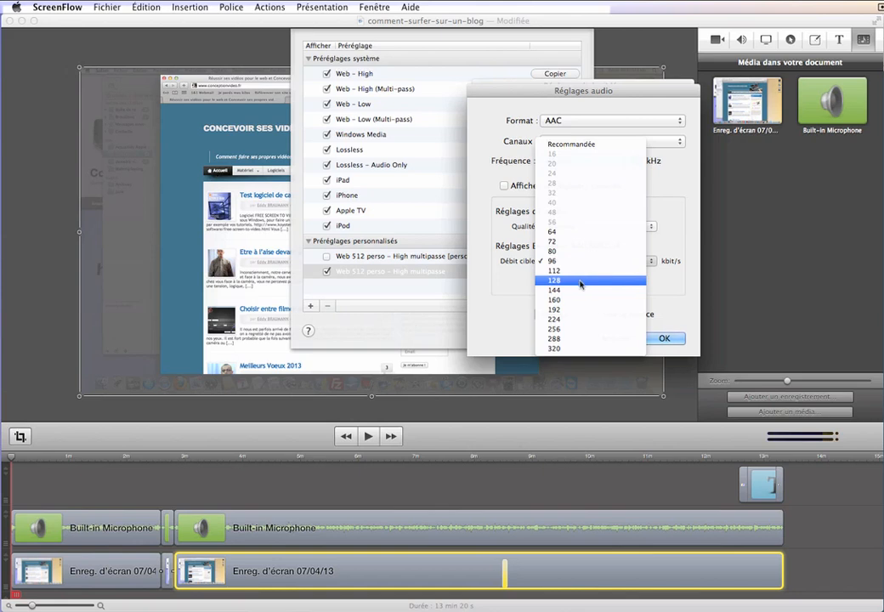
left_click(553, 280)
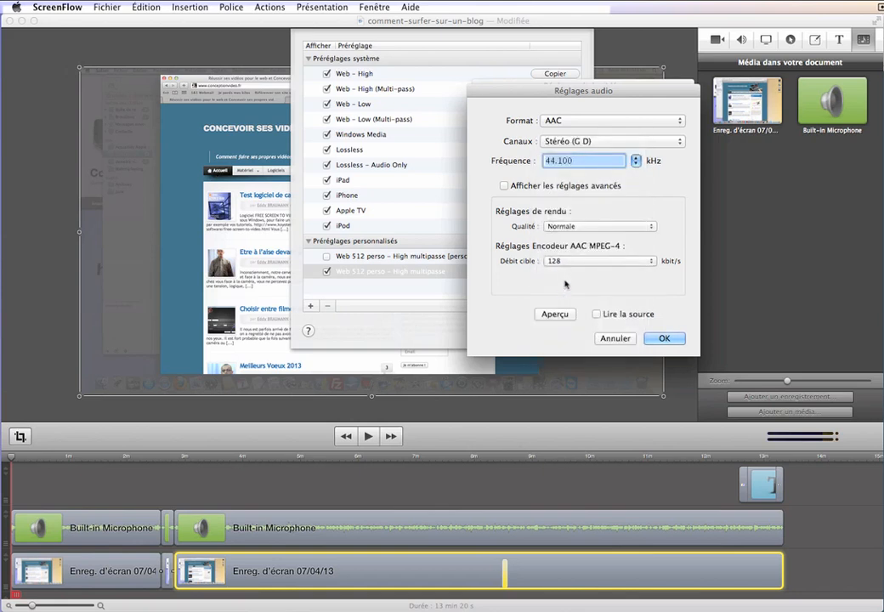
left_click(666, 339)
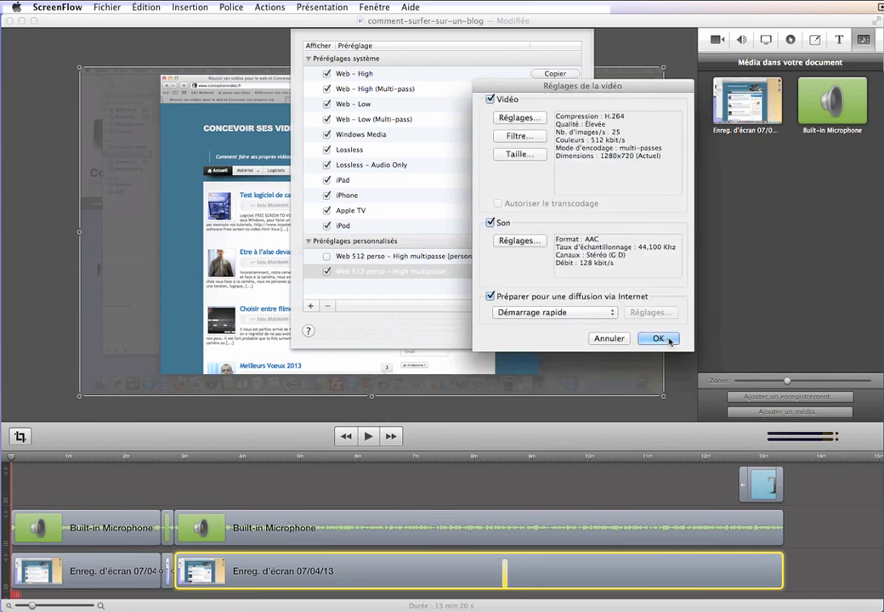
left_click(667, 339)
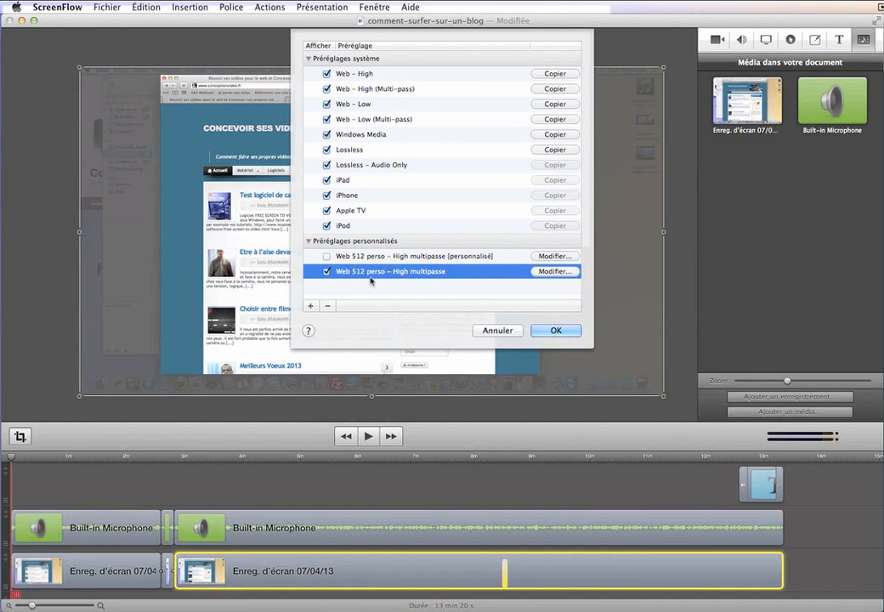
left_click(545, 331)
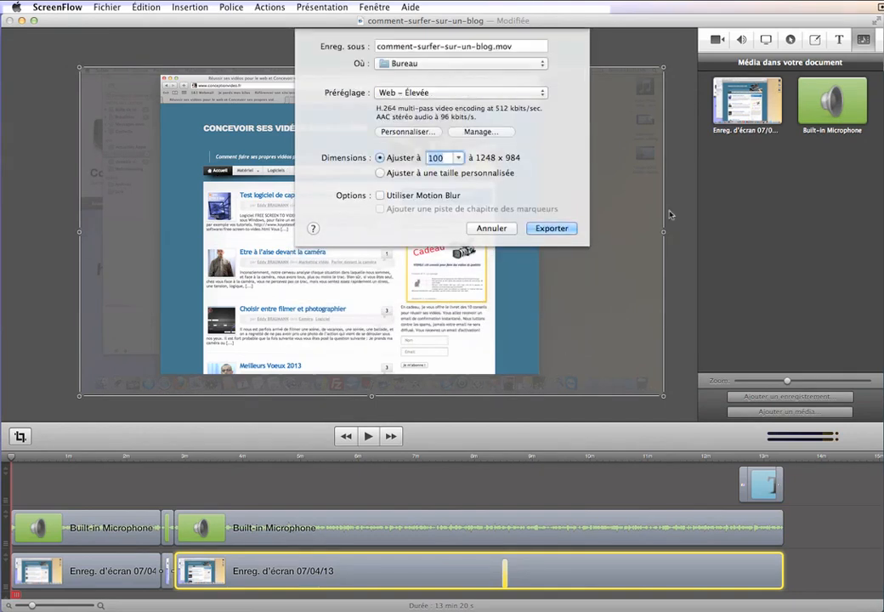
- Select the preset Web 512 perso – High multipasse and export the video as comment-surfer-sur-un-blog.mov to Bureau at 100% scale
left_click(434, 98)
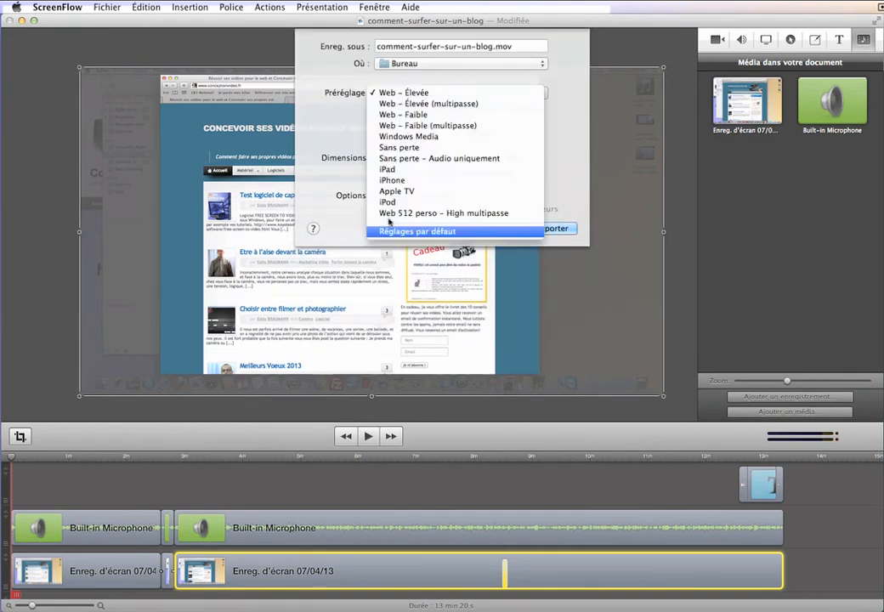
left_click(507, 215)
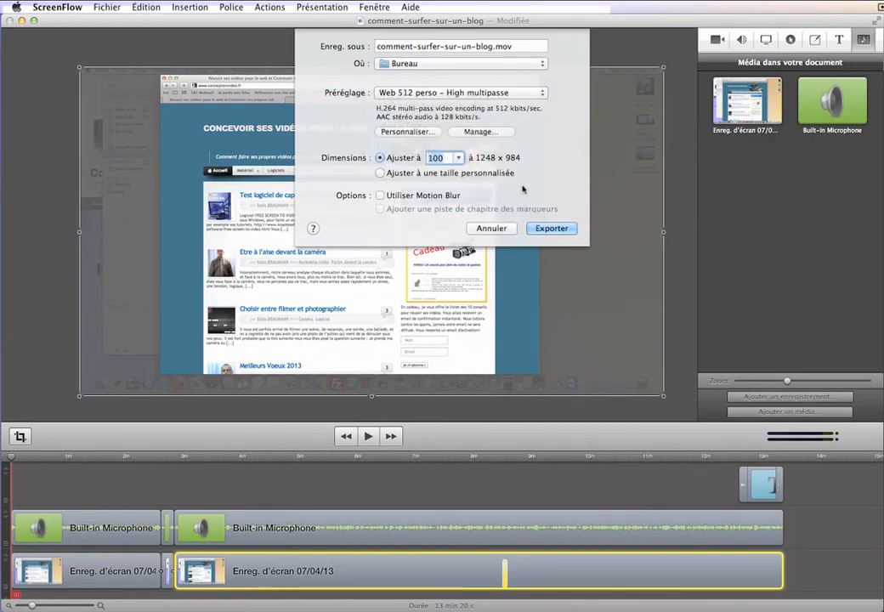
left_click(551, 228)
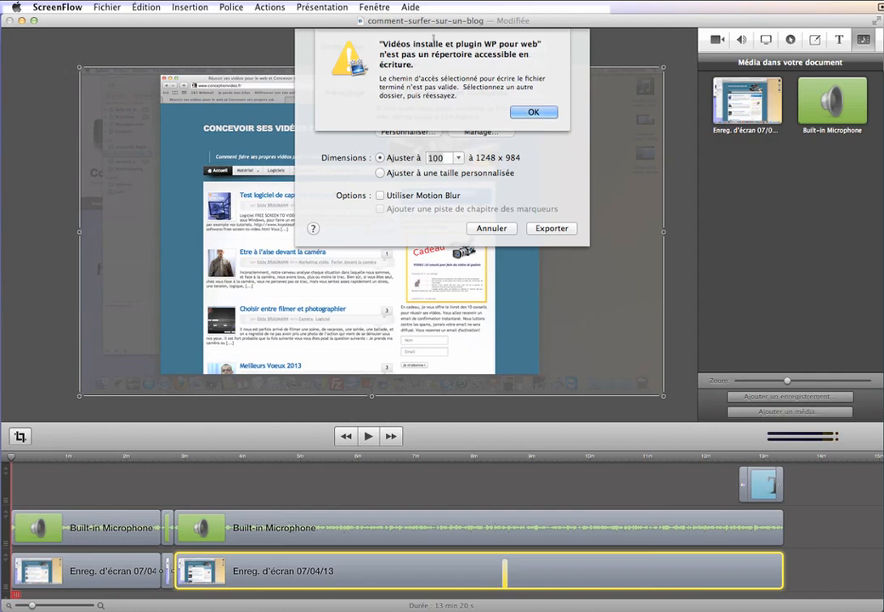
left_click(548, 112)
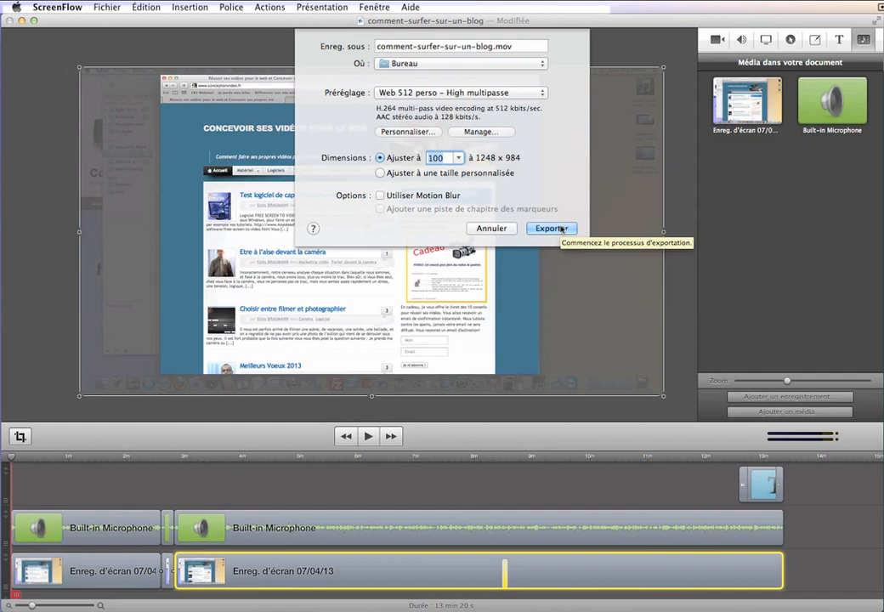
left_click(562, 229)
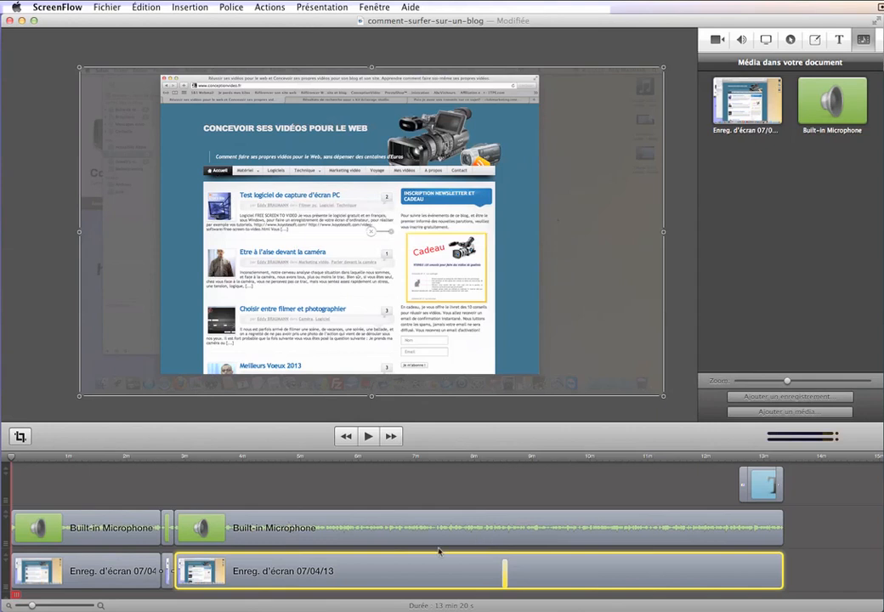